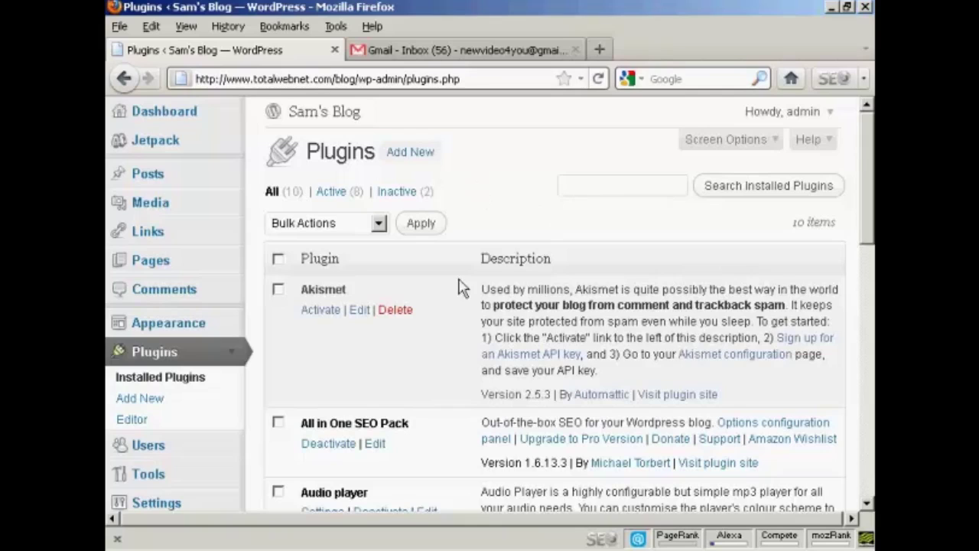
Activate the Akismet plugin and open Akismet's API key signup page.
click(322, 310)
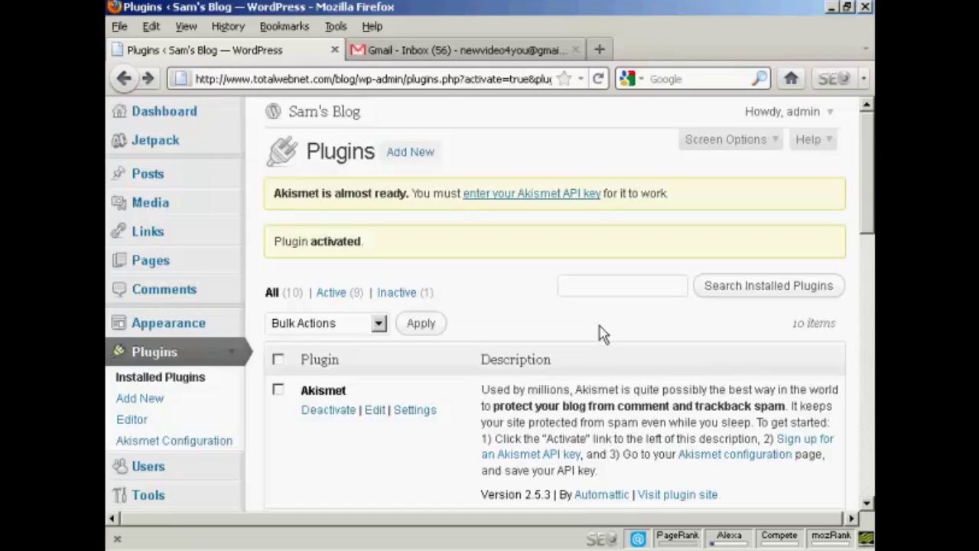
click(818, 448)
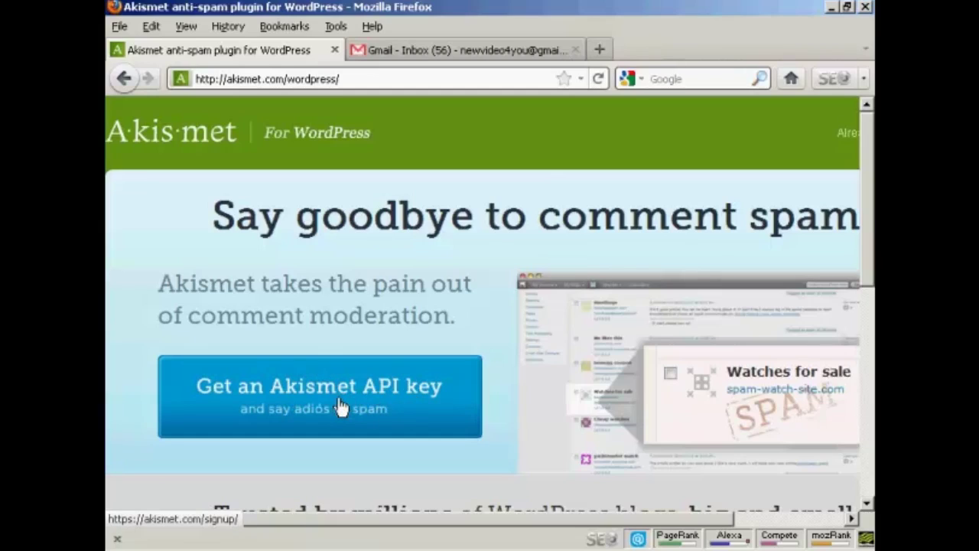
click(392, 398)
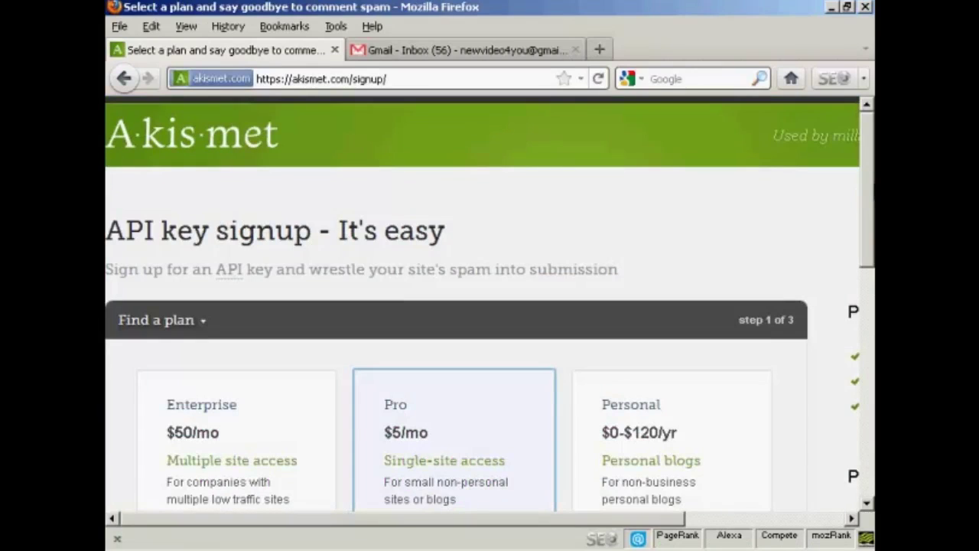
Sign up for the Personal plan and fill in the contact's first name, last name, e-mail and e-mail confirmation.
scroll(491, 304, down, 3)
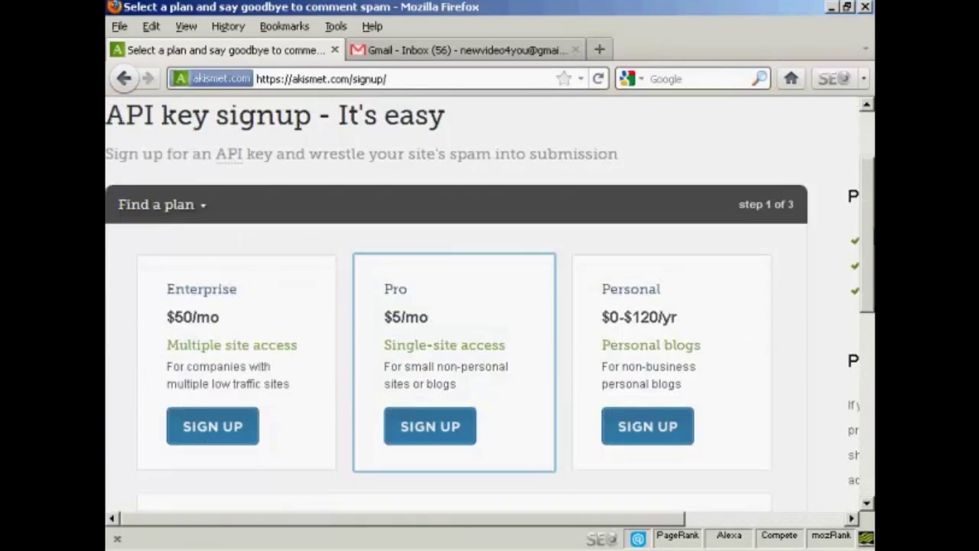
scroll(490, 303, down, 1)
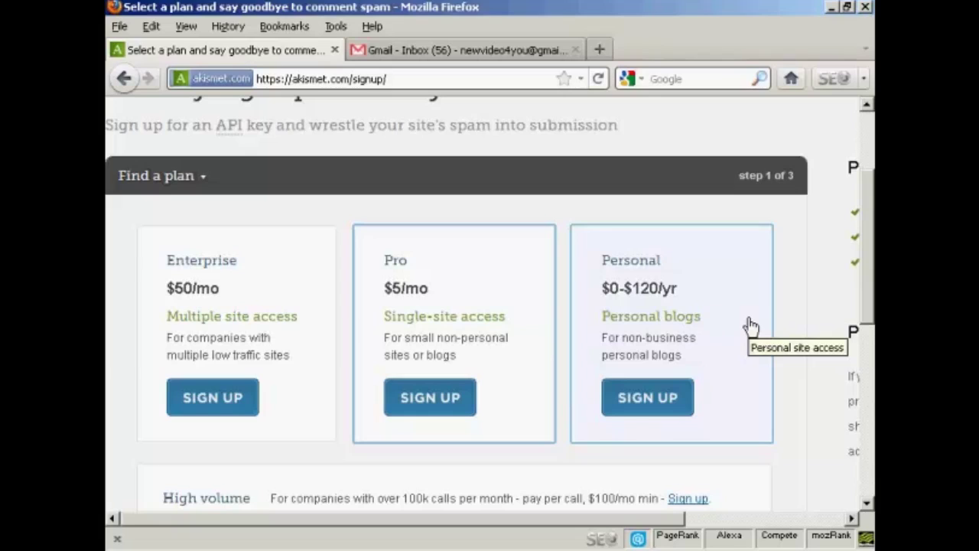
click(647, 404)
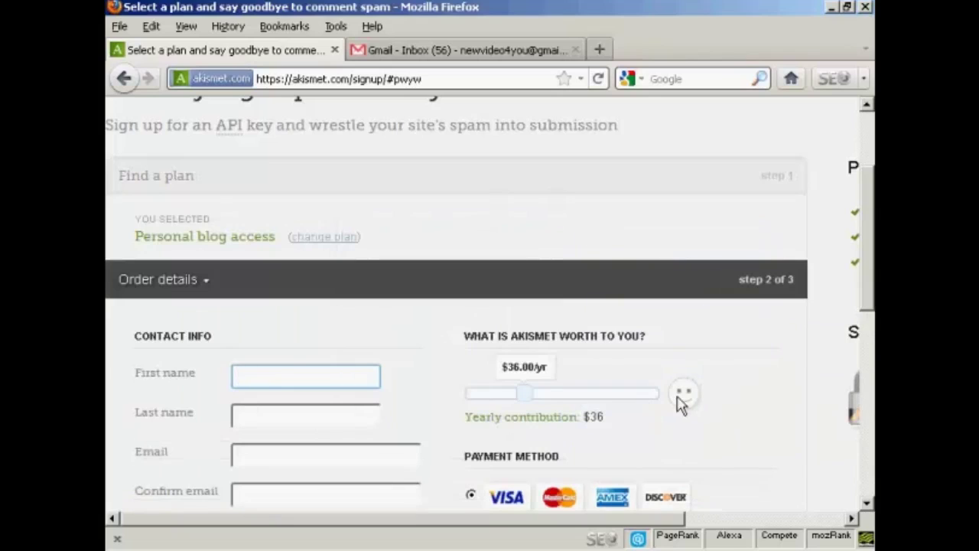
drag(864, 204, 867, 244)
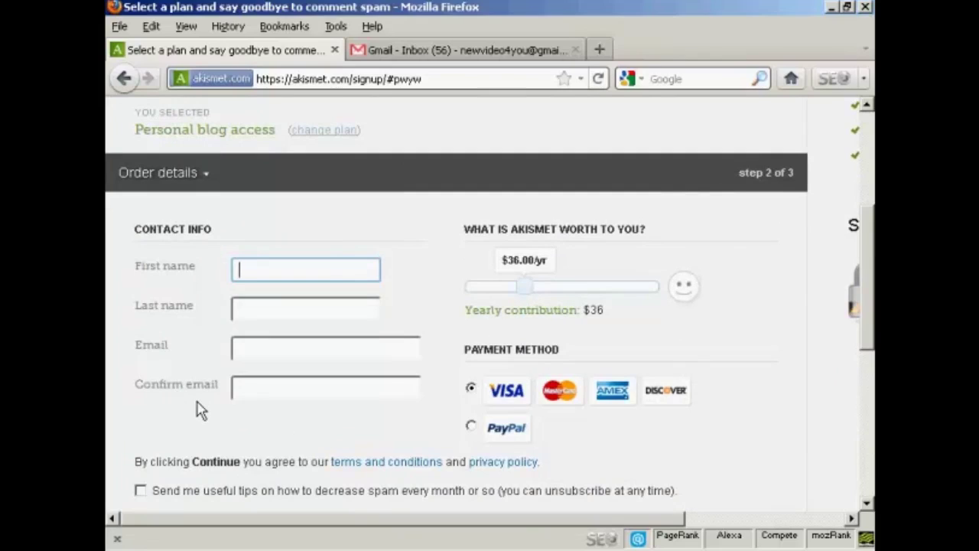
key(alt+j)
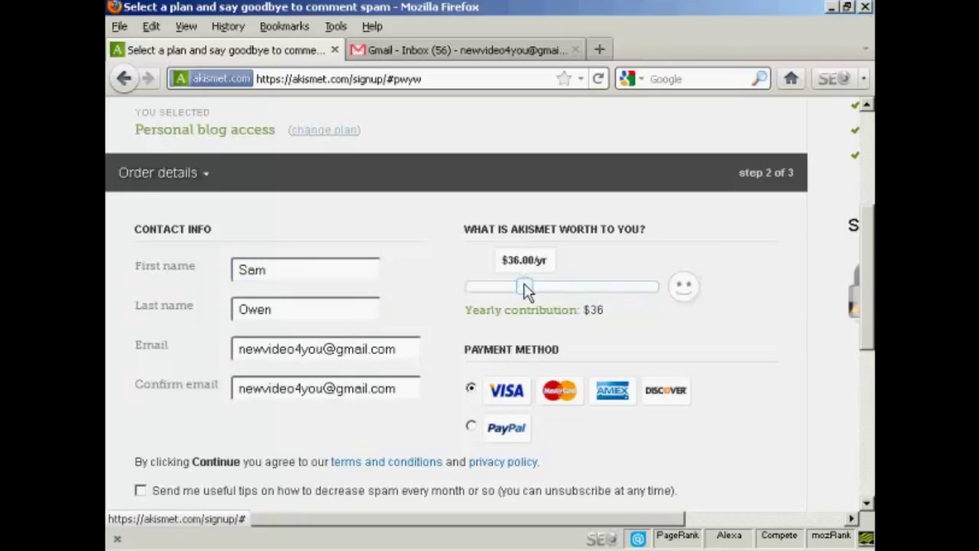
Set the yearly contribution to $0 and submit the order details.
mouse_move(526, 289)
mouse_down()
mouse_move(574, 289)
mouse_move(521, 291)
mouse_up()
drag(528, 291, 459, 291)
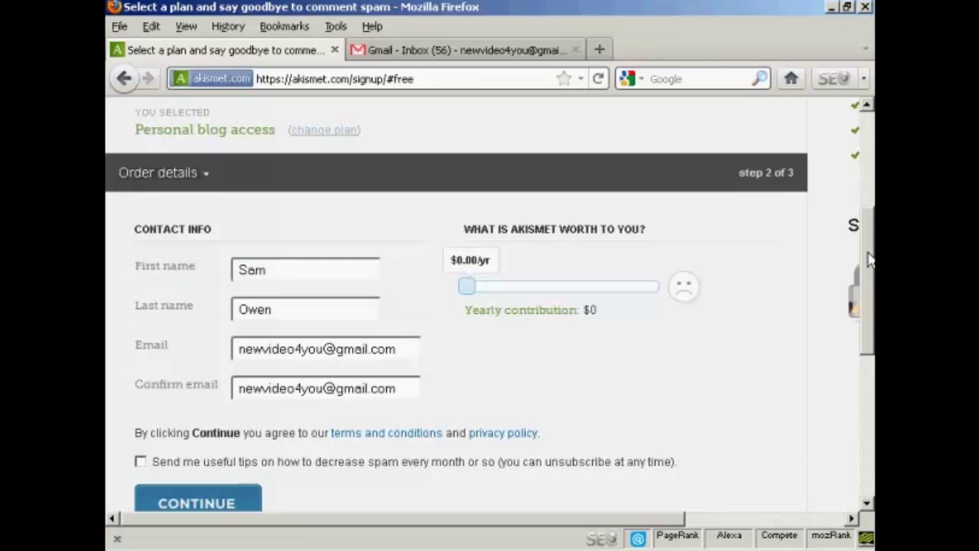
drag(867, 260, 867, 295)
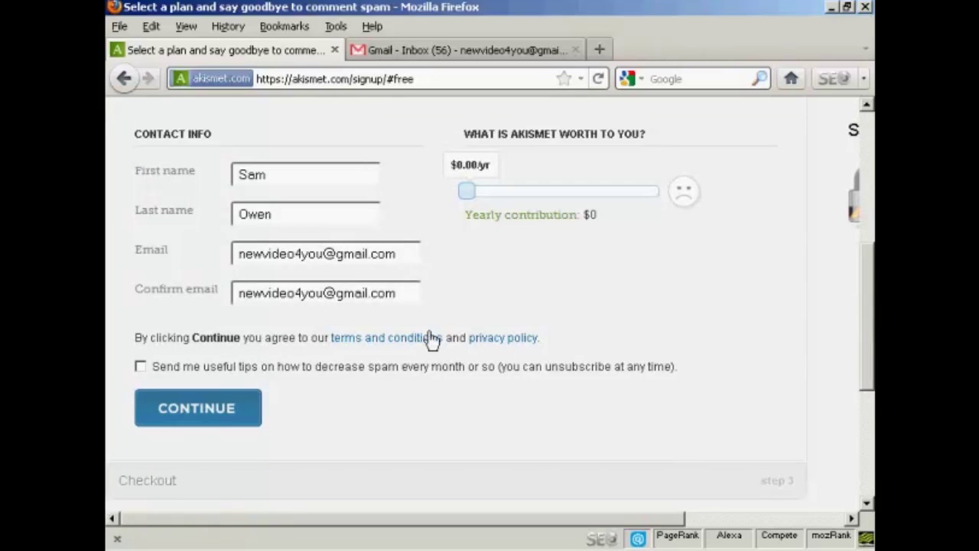
click(197, 412)
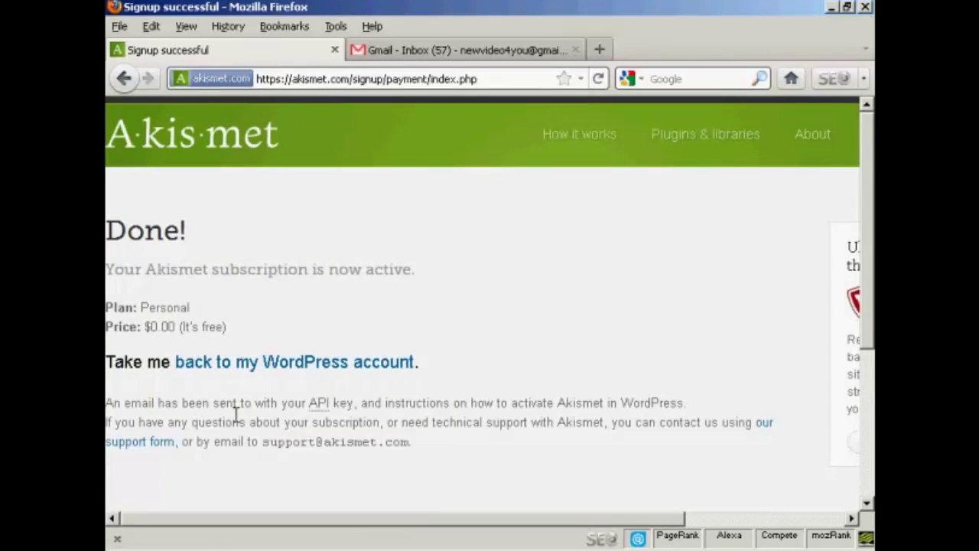
Return to the blog's Akismet configuration and paste the API key from the Akismet e-mail in Gmail into the API key field.
click(356, 371)
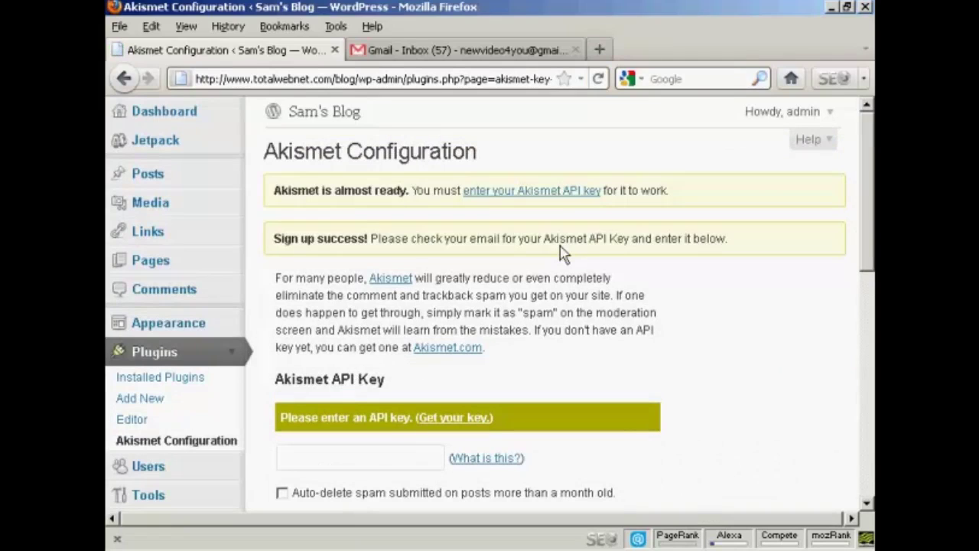
click(557, 51)
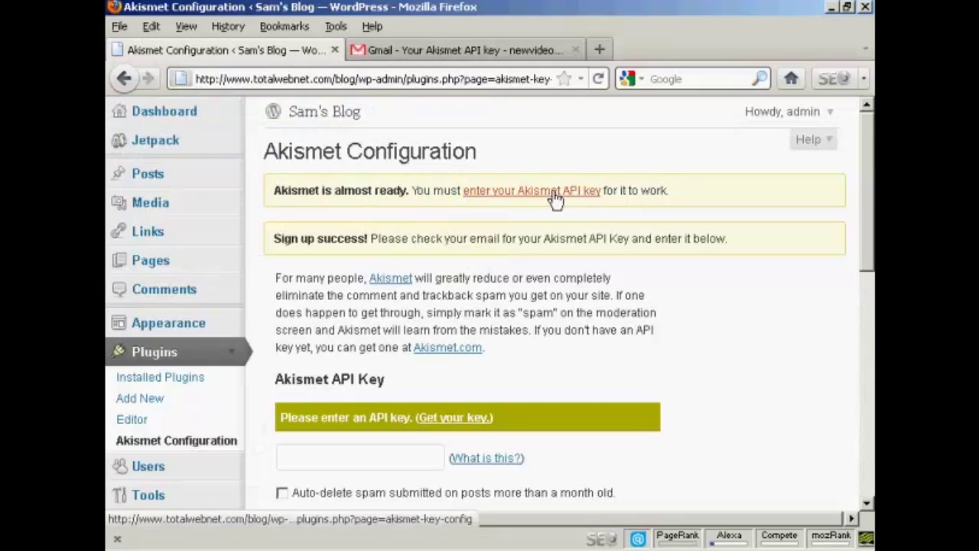
scroll(710, 295, down, 5)
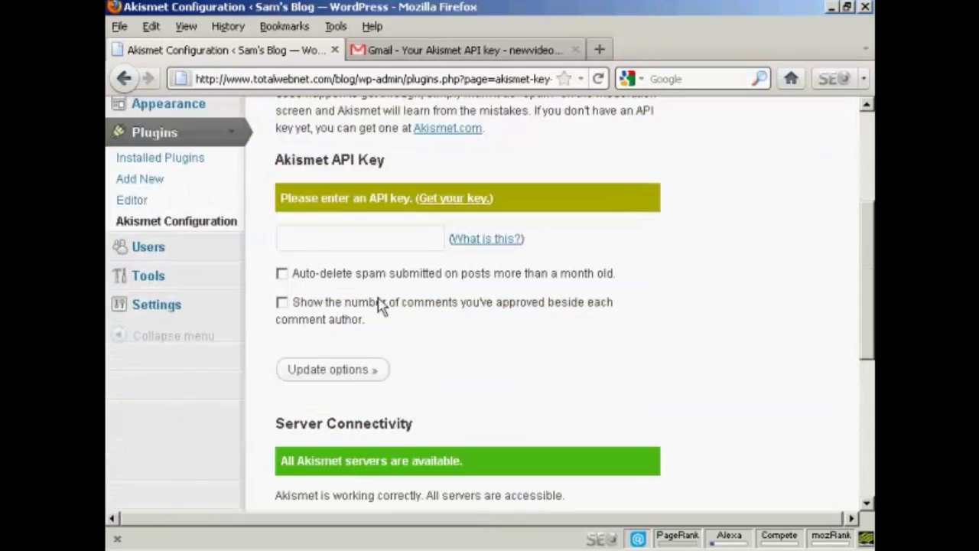
click(292, 237)
key(ctrl+v)
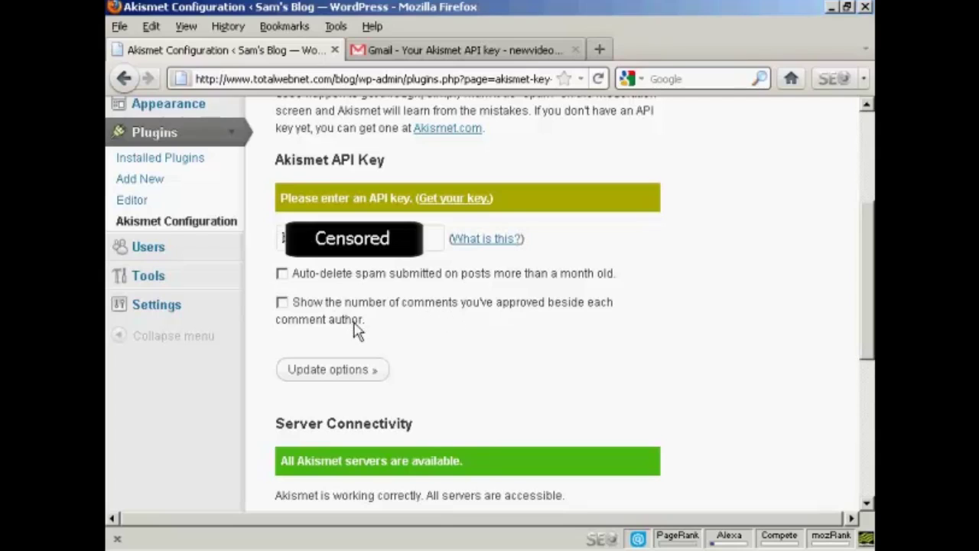
Enable auto-deleting spam on posts over a month old and showing approved comment counts beside authors, and save the Akismet options.
click(282, 274)
click(282, 303)
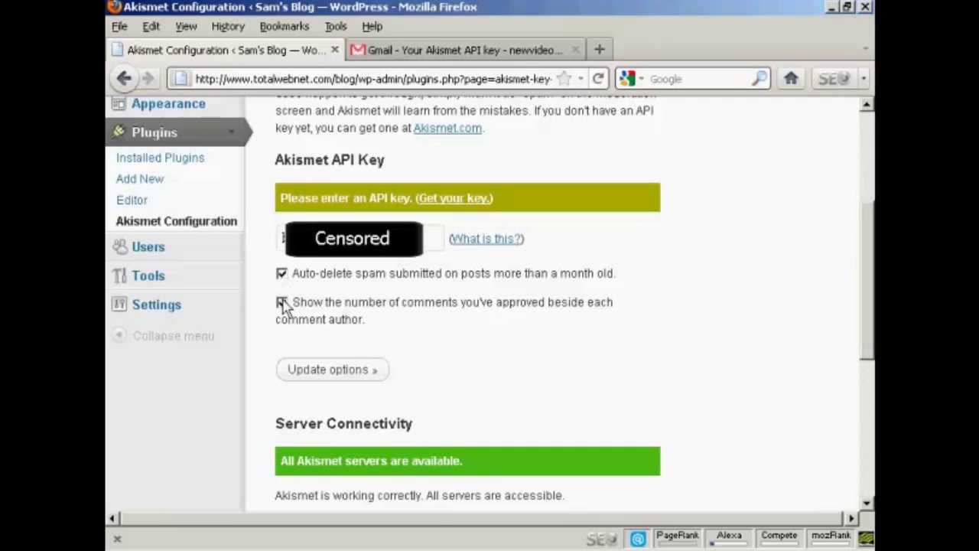
click(354, 371)
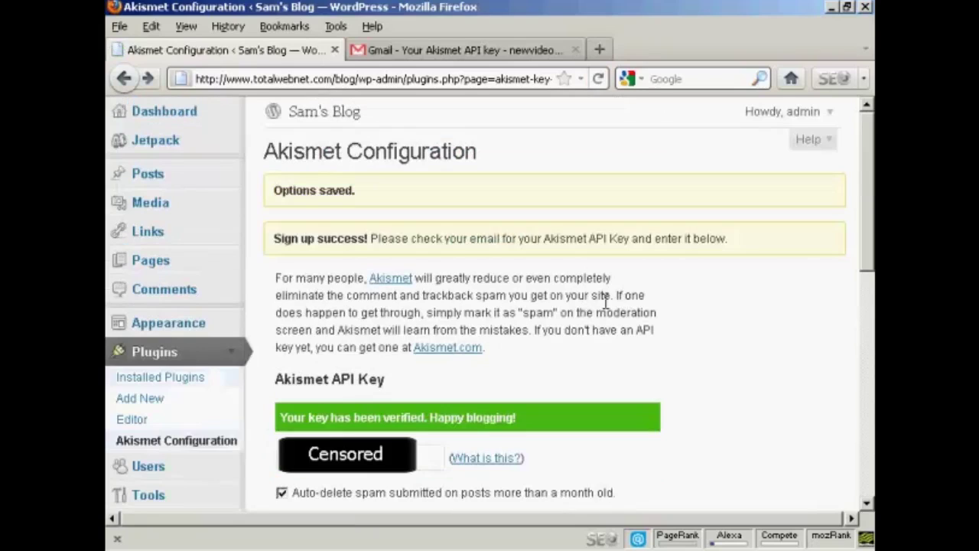
In the blog's Discussion settings, require users to be registered and logged in to comment.
click(234, 356)
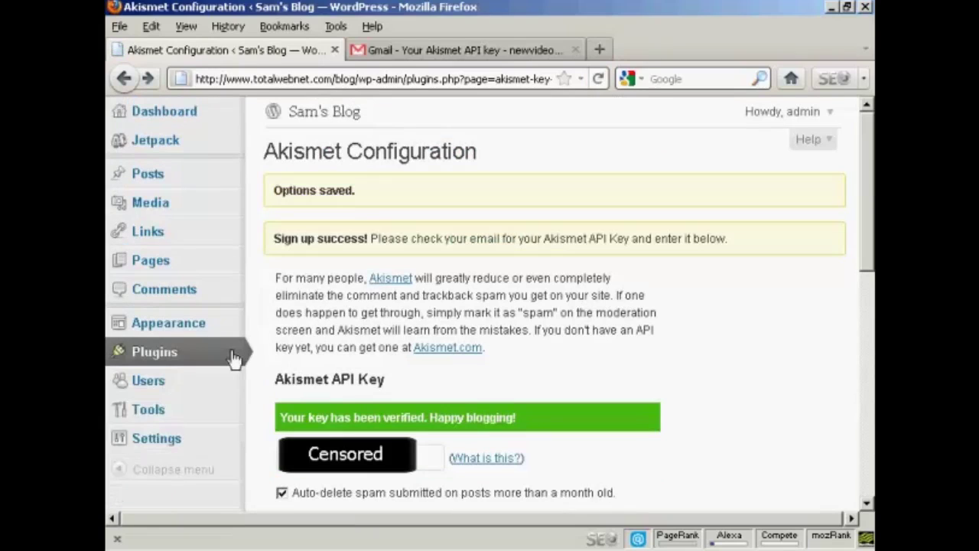
click(167, 449)
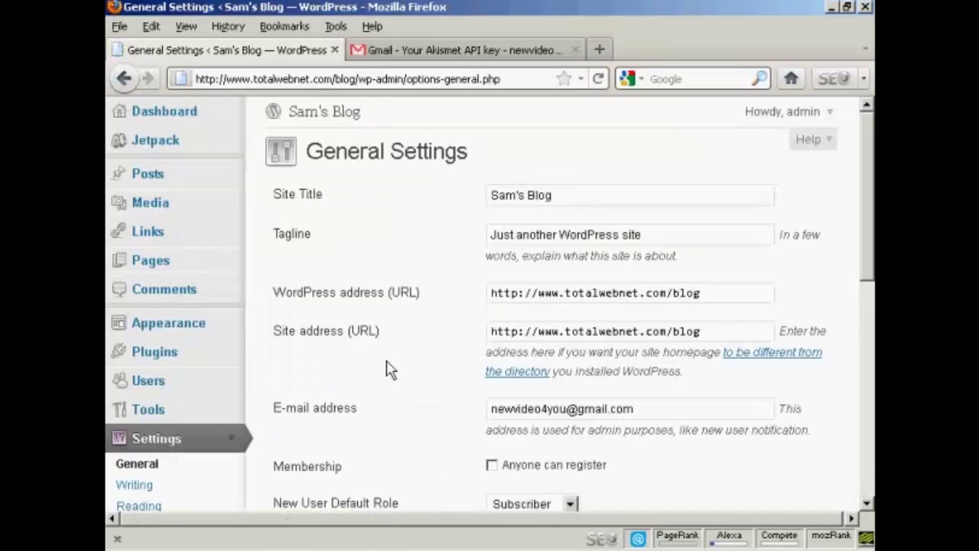
scroll(398, 348, down, 3)
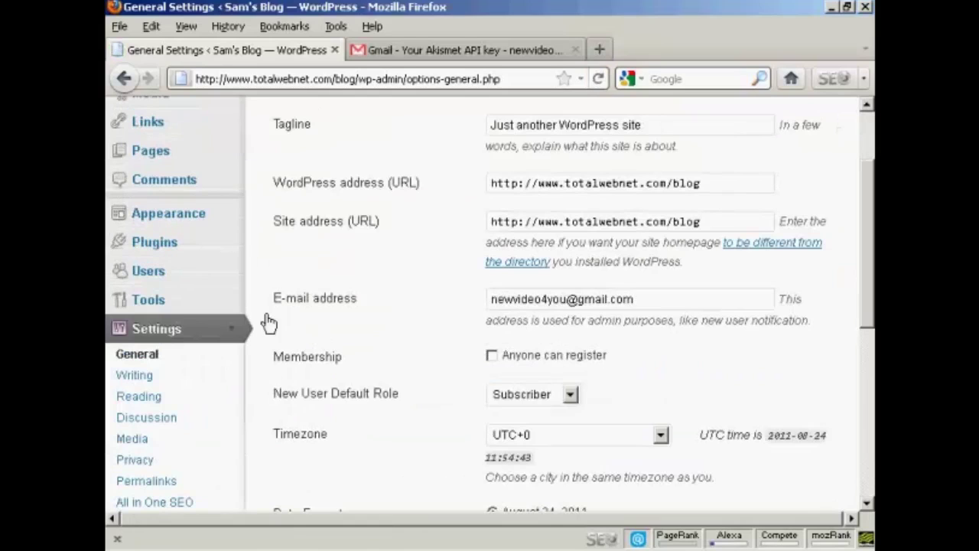
click(159, 432)
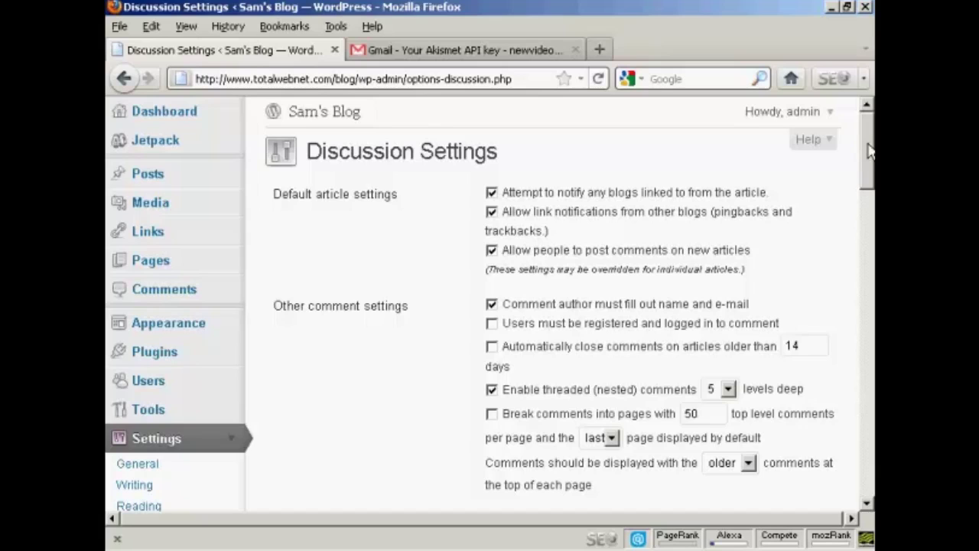
drag(870, 151, 870, 165)
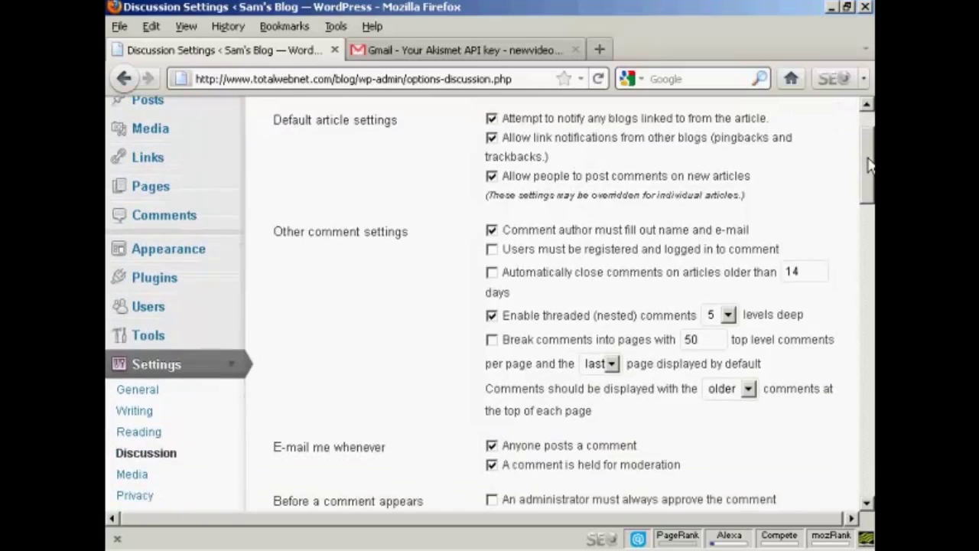
click(492, 251)
Set comment moderation to hold a comment in the queue if it contains 1 or more links.
drag(865, 185, 866, 234)
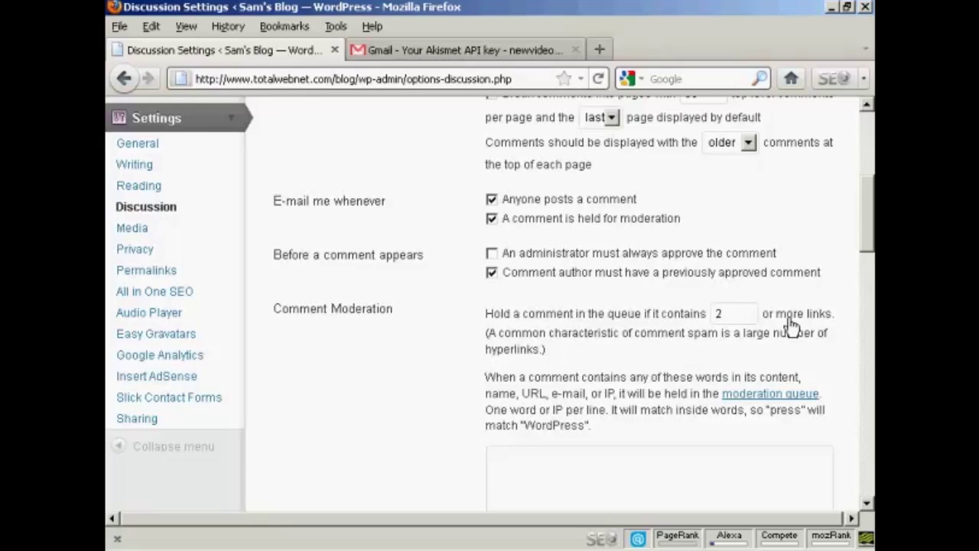
double_click(722, 310)
text(1)
Add the words "viagra" and "watches" on separate lines of the Comment Blacklist.
scroll(868, 249, down, 4)
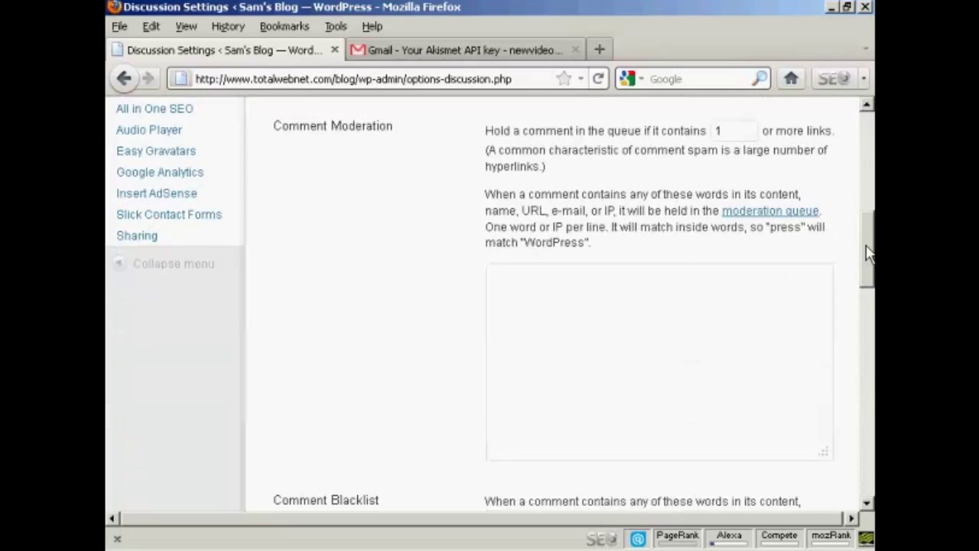
drag(868, 253, 868, 320)
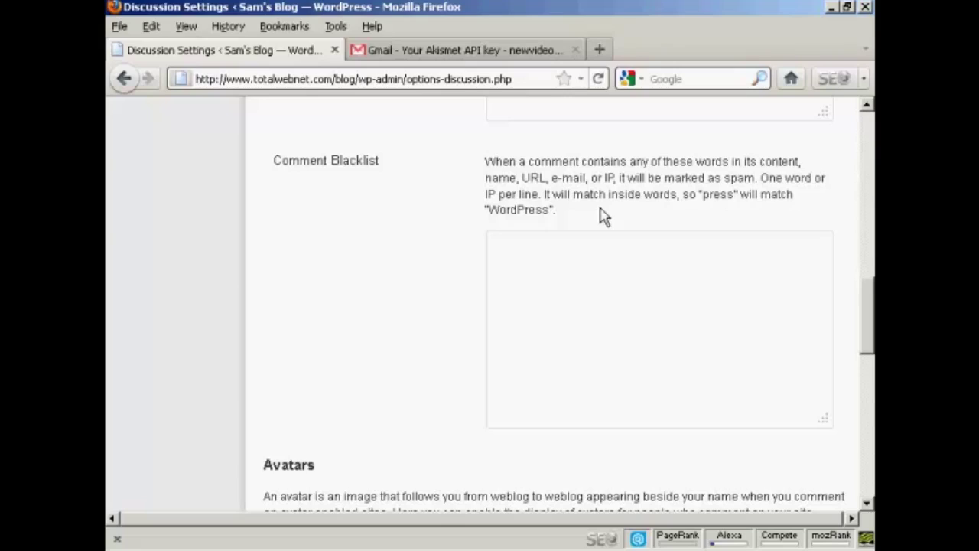
click(507, 250)
text(viagra)
key(Return)
text(watches)
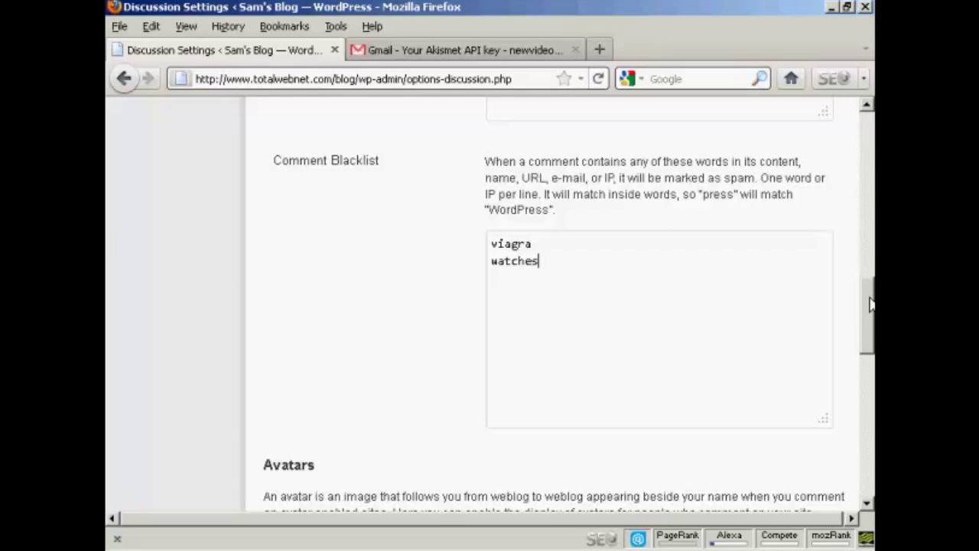
Review the avatar options and save the changes to the Discussion settings.
drag(870, 303, 870, 374)
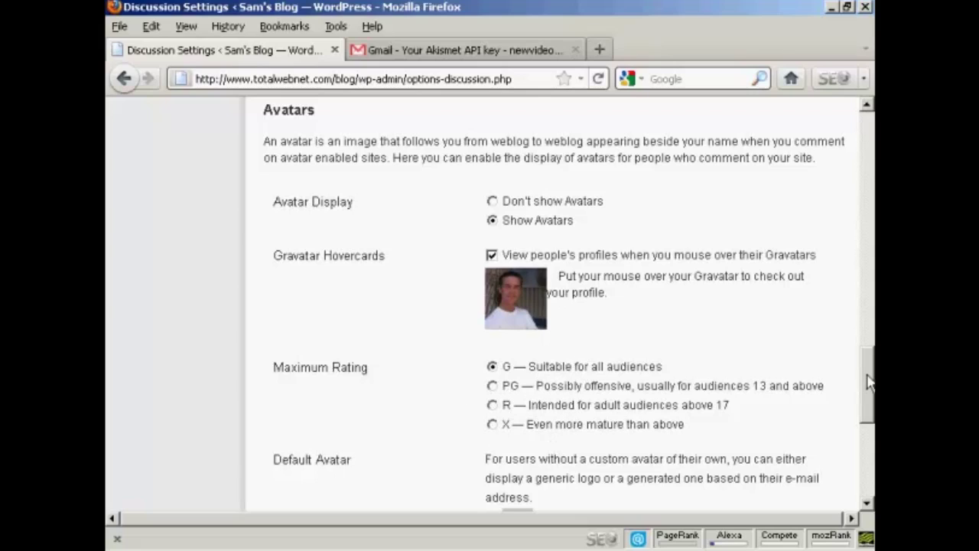
drag(869, 382, 871, 421)
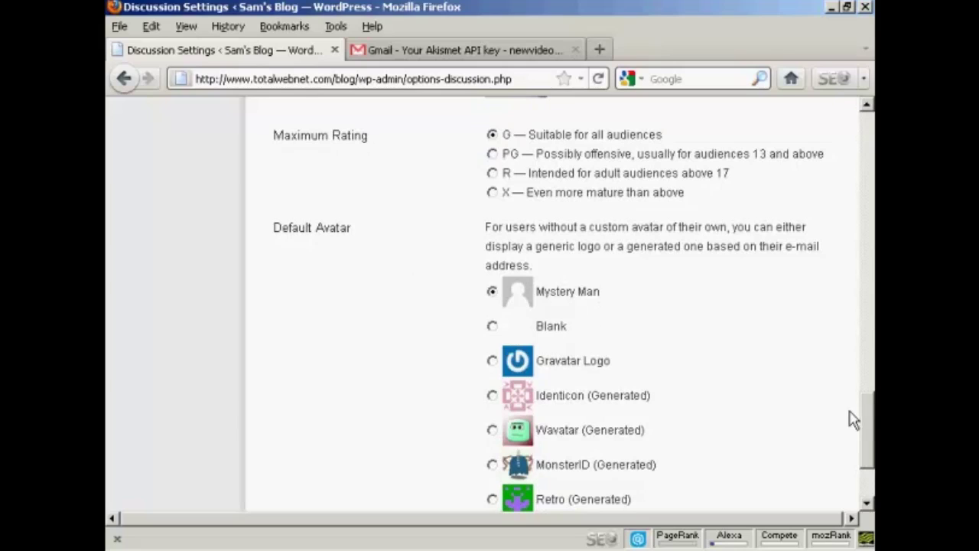
drag(871, 418, 871, 433)
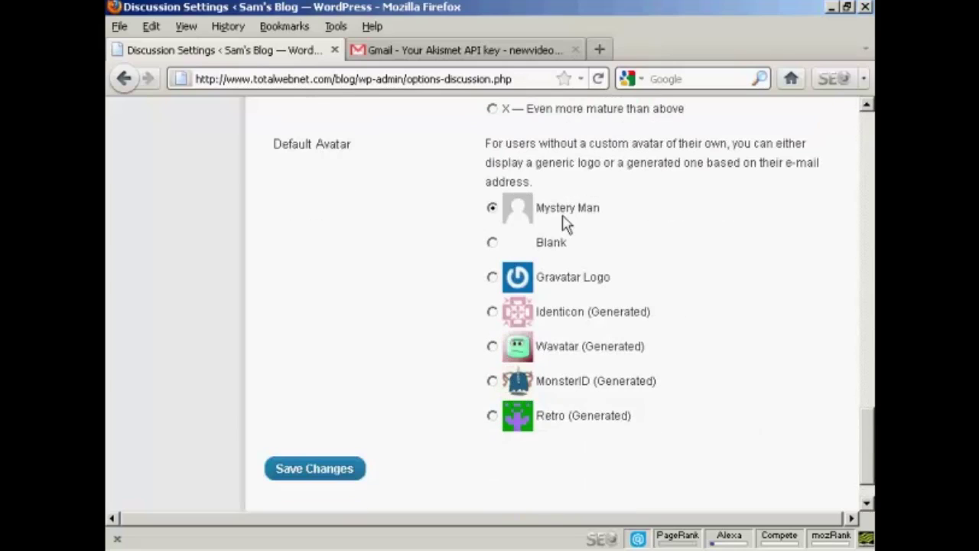
click(313, 469)
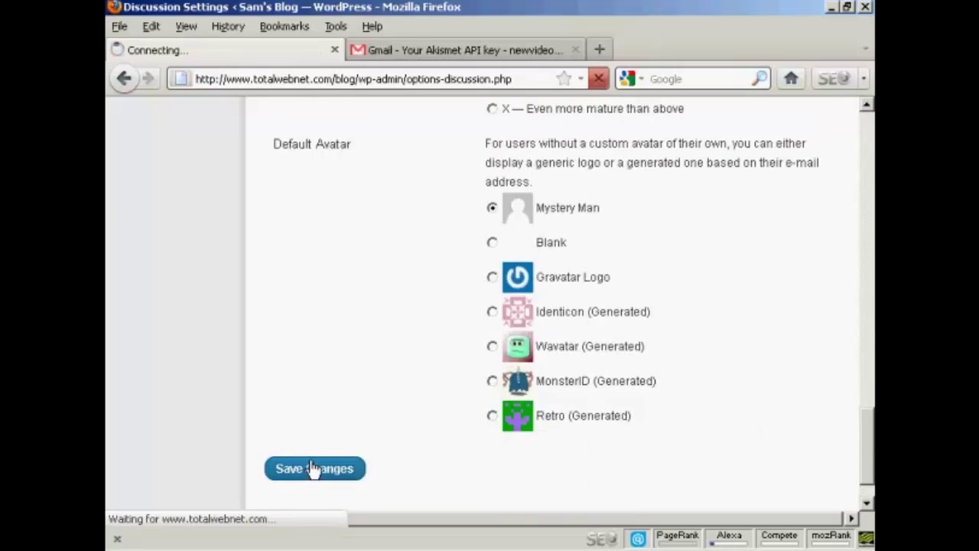